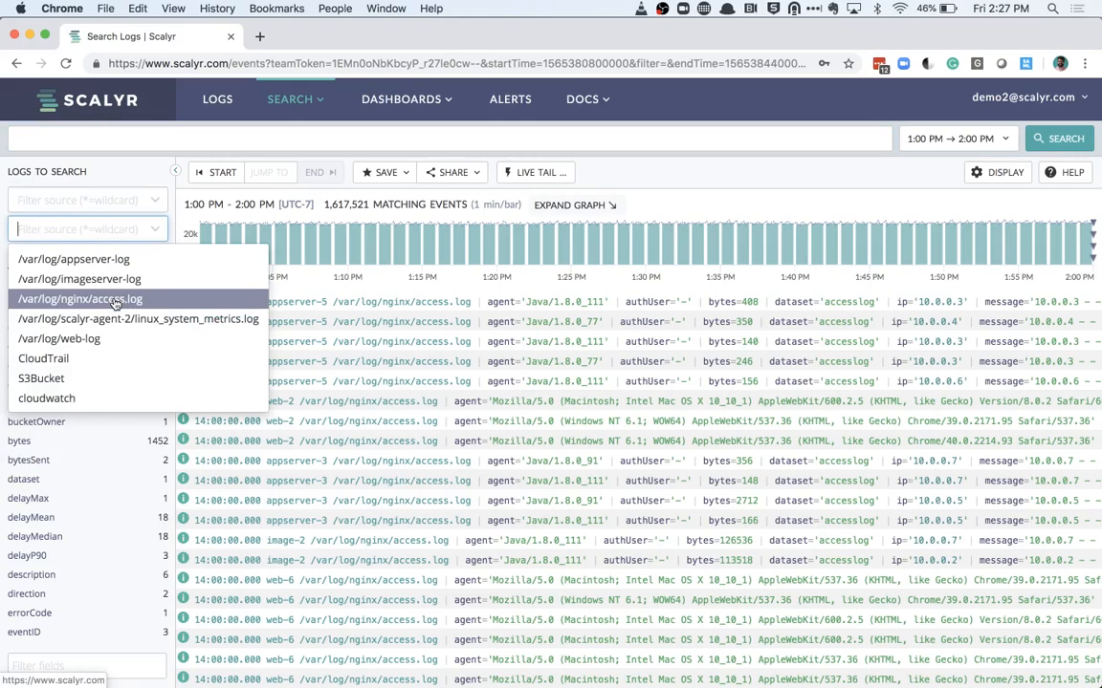
Limit the log search to /var/log/nginx/access.log and view the value breakdowns of the status and uriPath fields
click(115, 300)
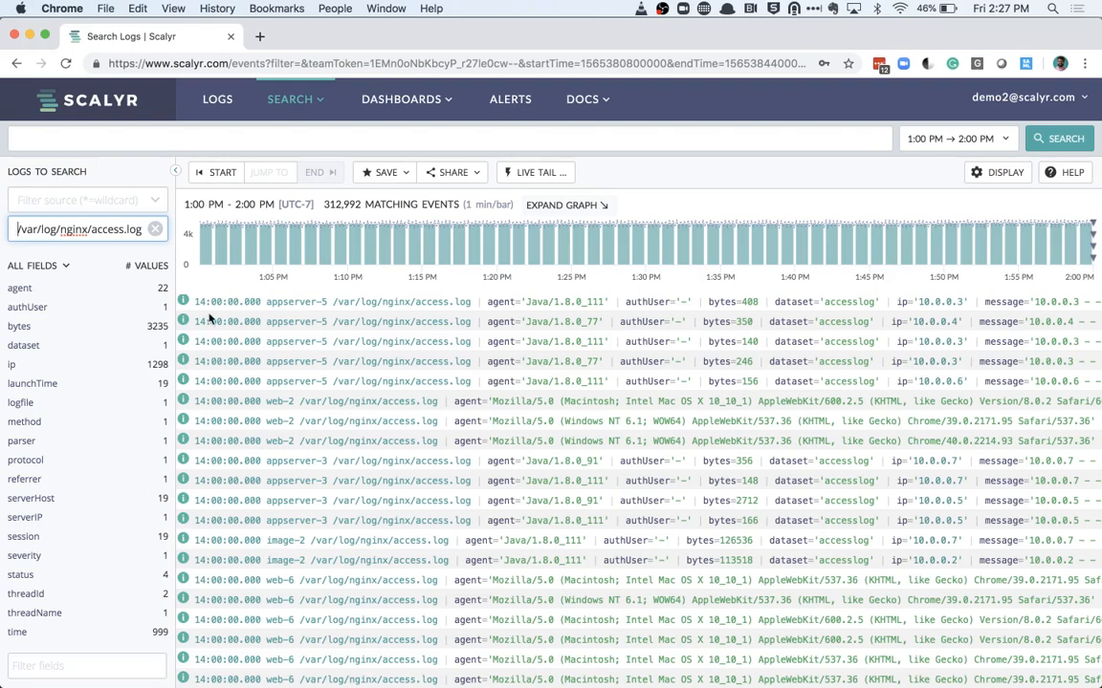
scroll(41, 436, down, 3)
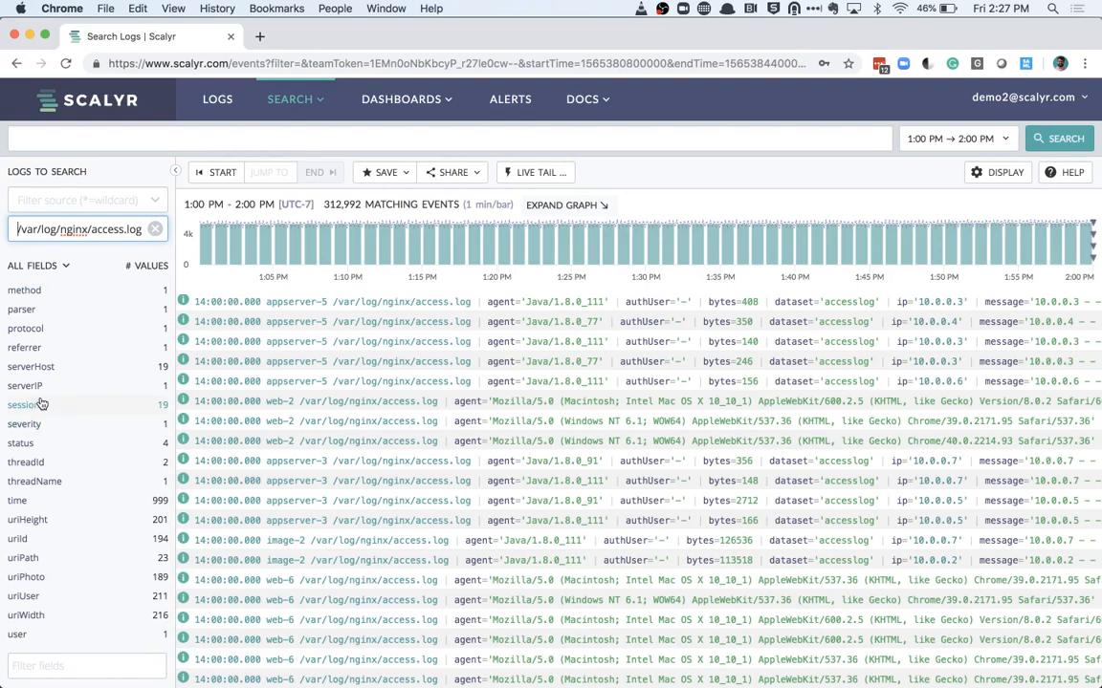
click(21, 446)
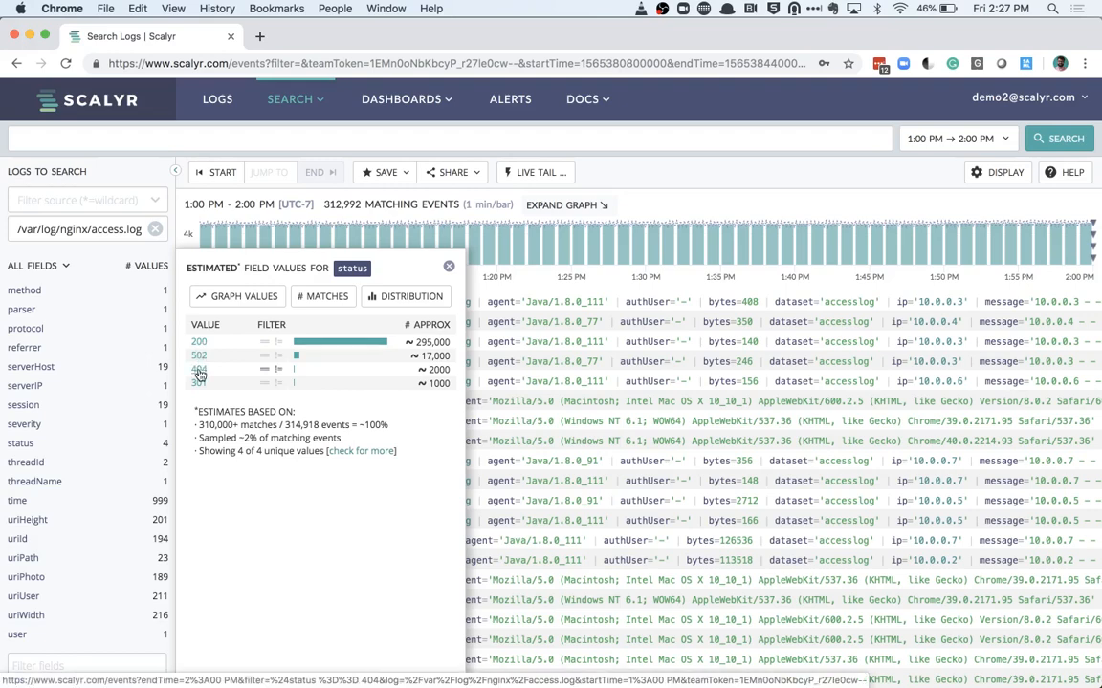
click(35, 559)
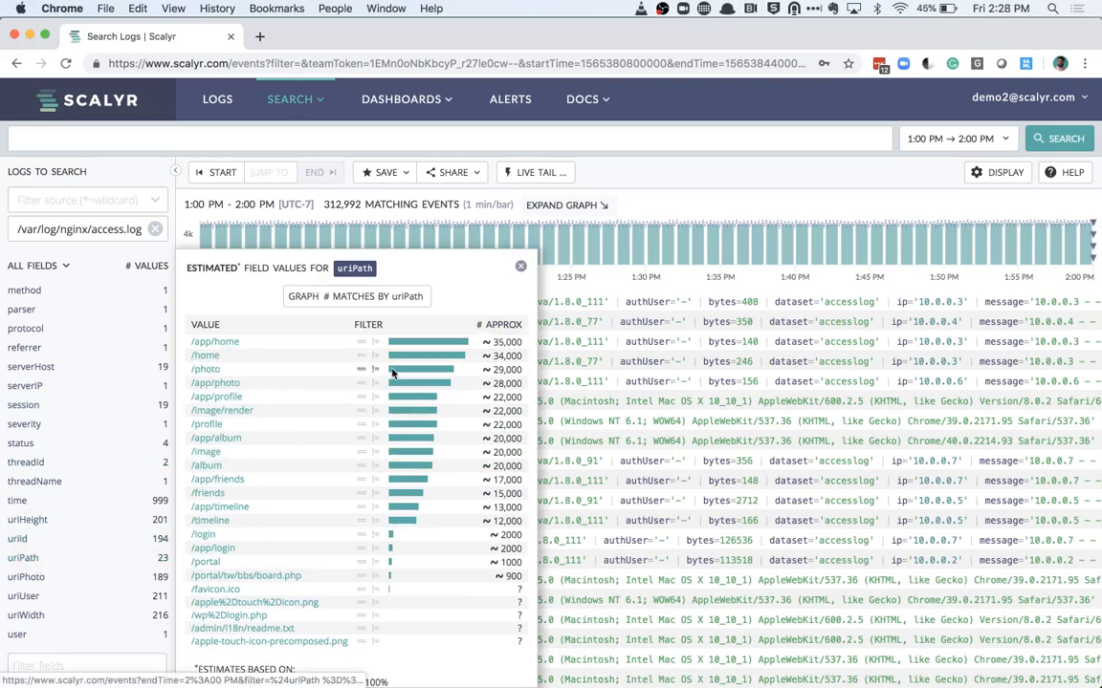
click(520, 266)
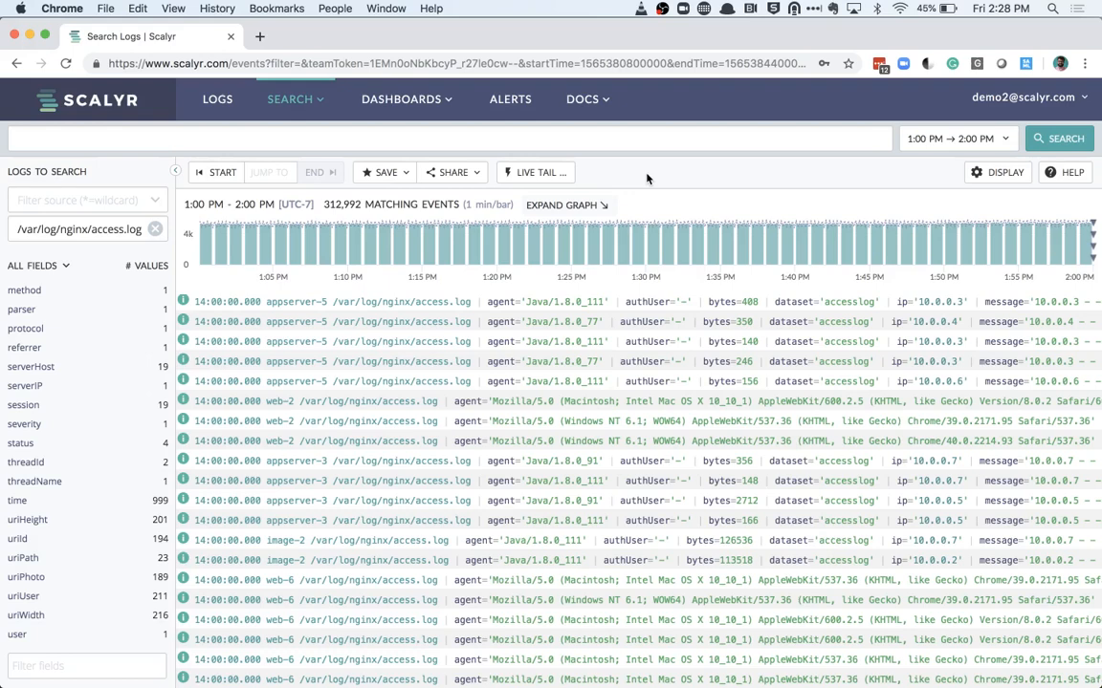
Open the access log search as a PowerQuery and place the text cursor in its query text
click(300, 100)
click(285, 167)
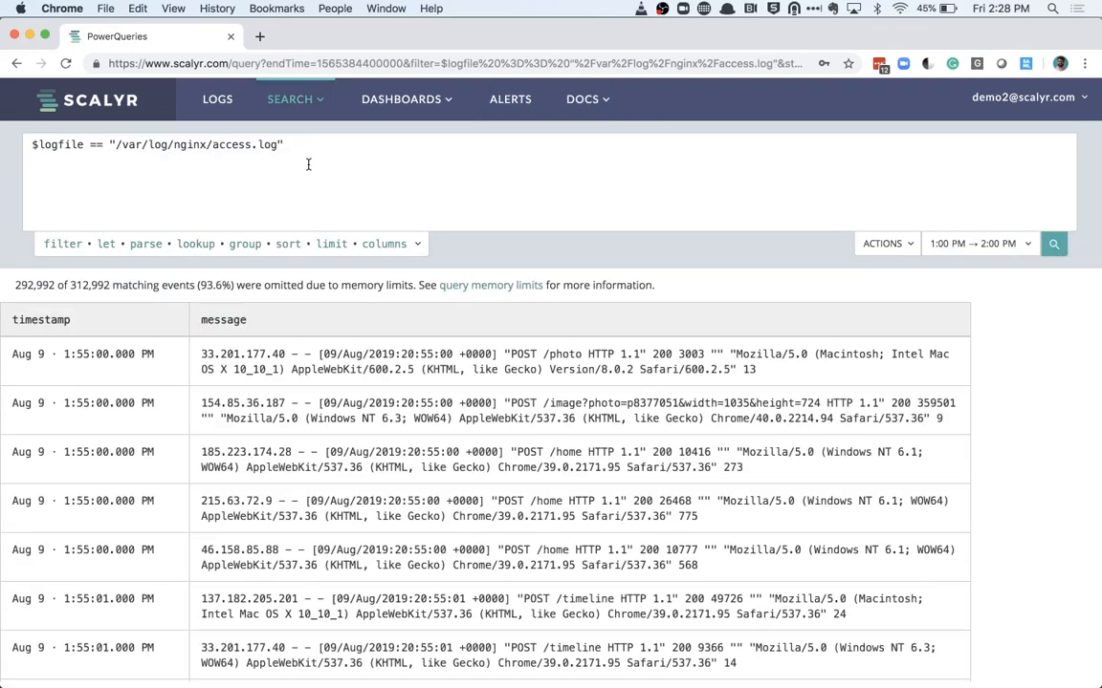
click(338, 161)
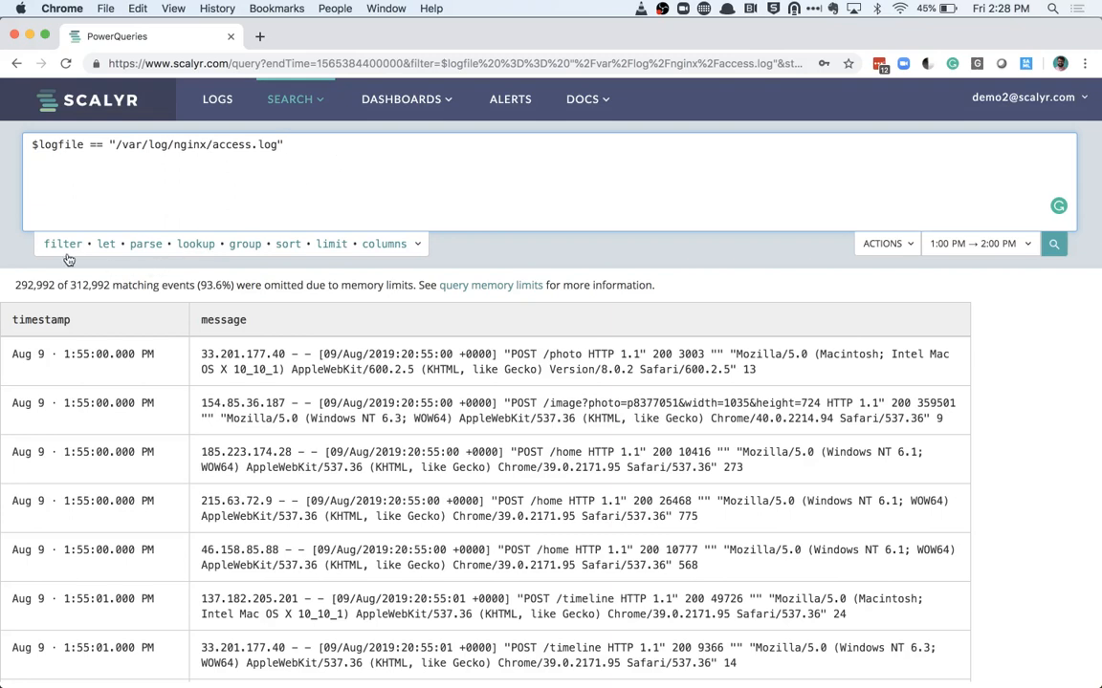
Add a group command to the query with total=count() by uriPath, and run it
click(246, 245)
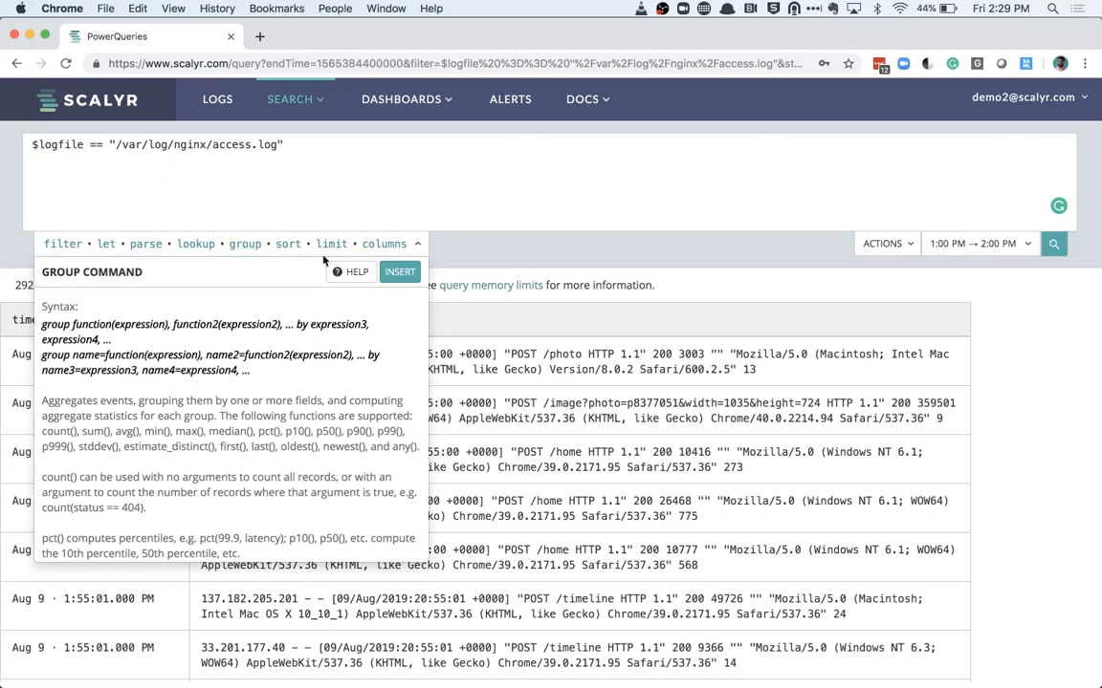
click(396, 273)
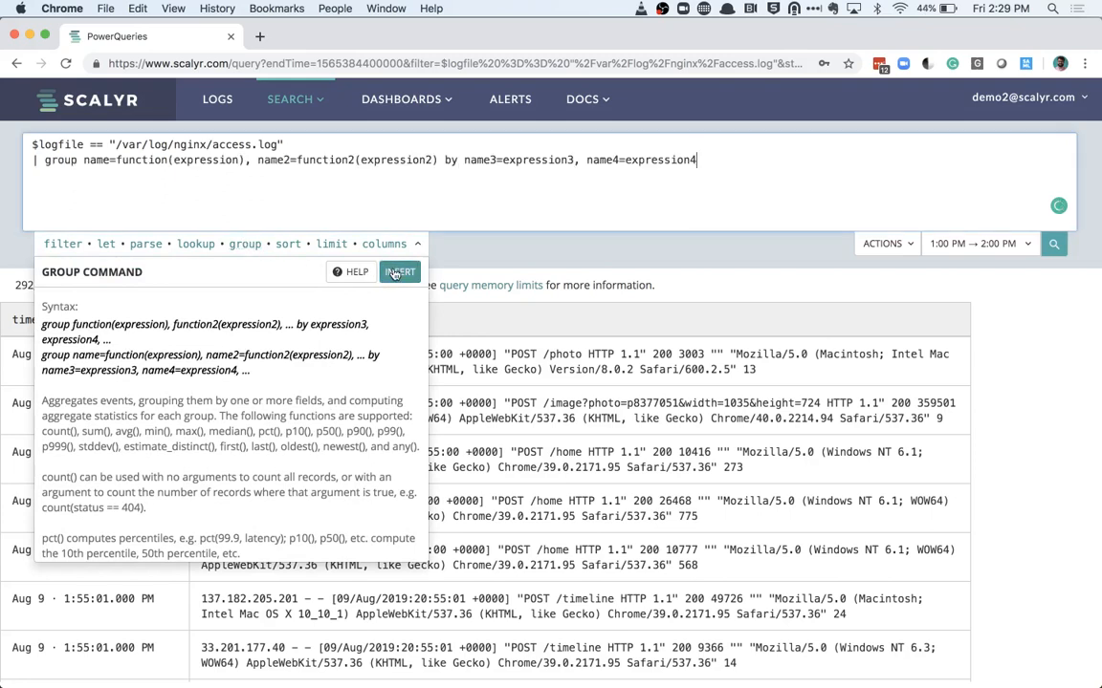
drag(463, 159, 644, 173)
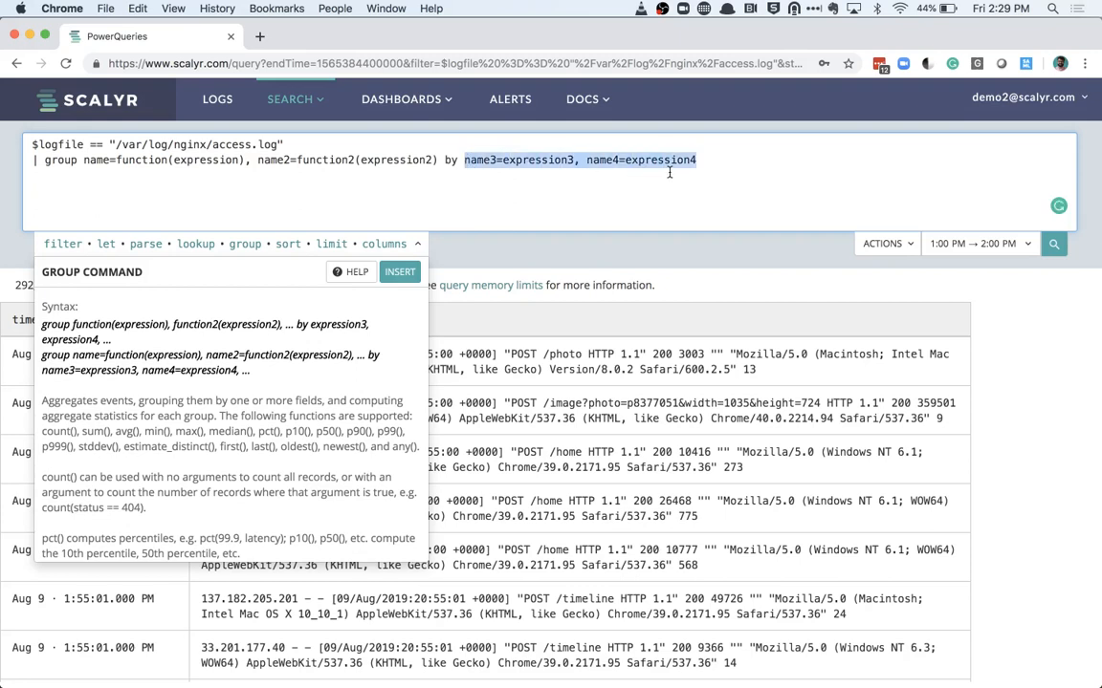
key(BackSpace)
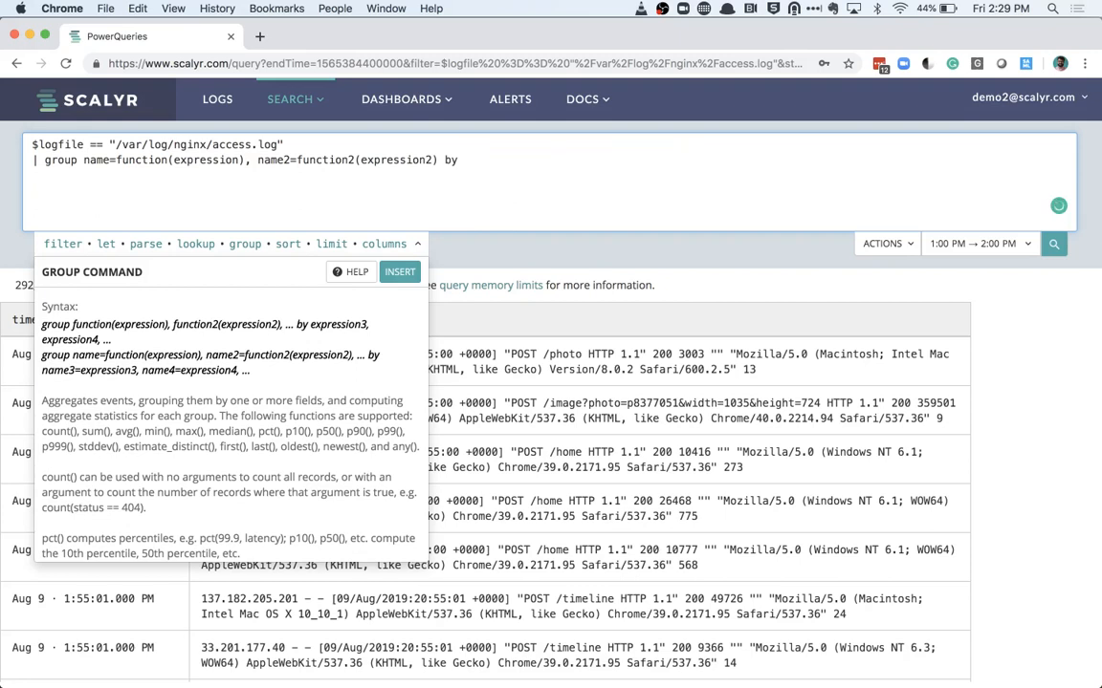
text(uriPath)
drag(82, 160, 442, 161)
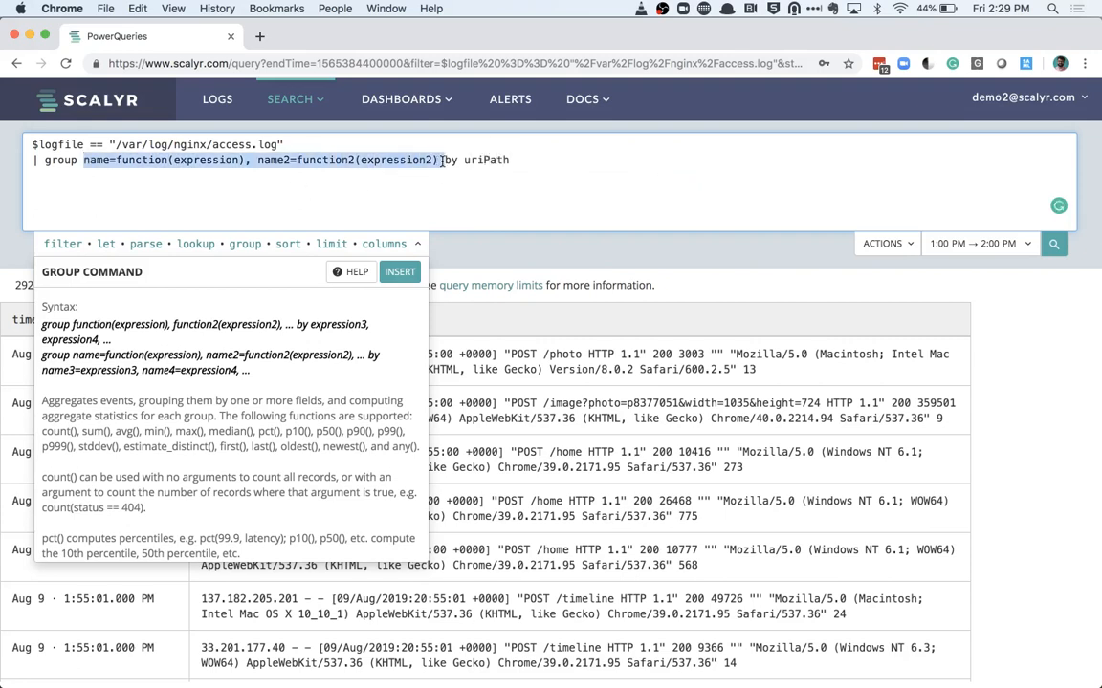
text(total=)
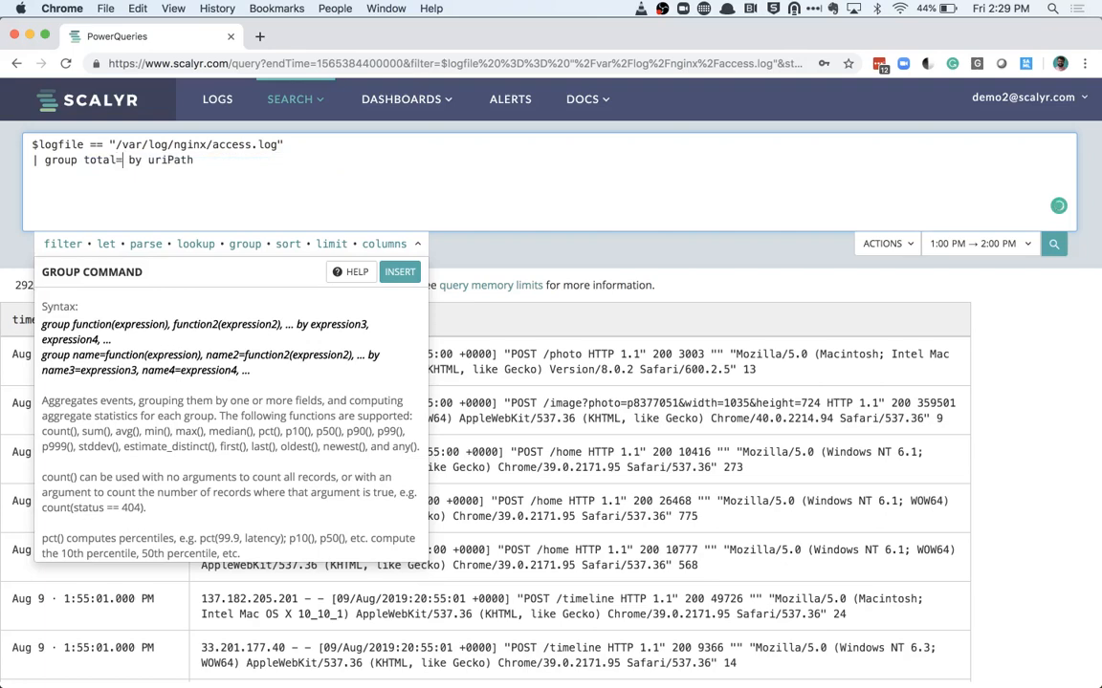
text(count())
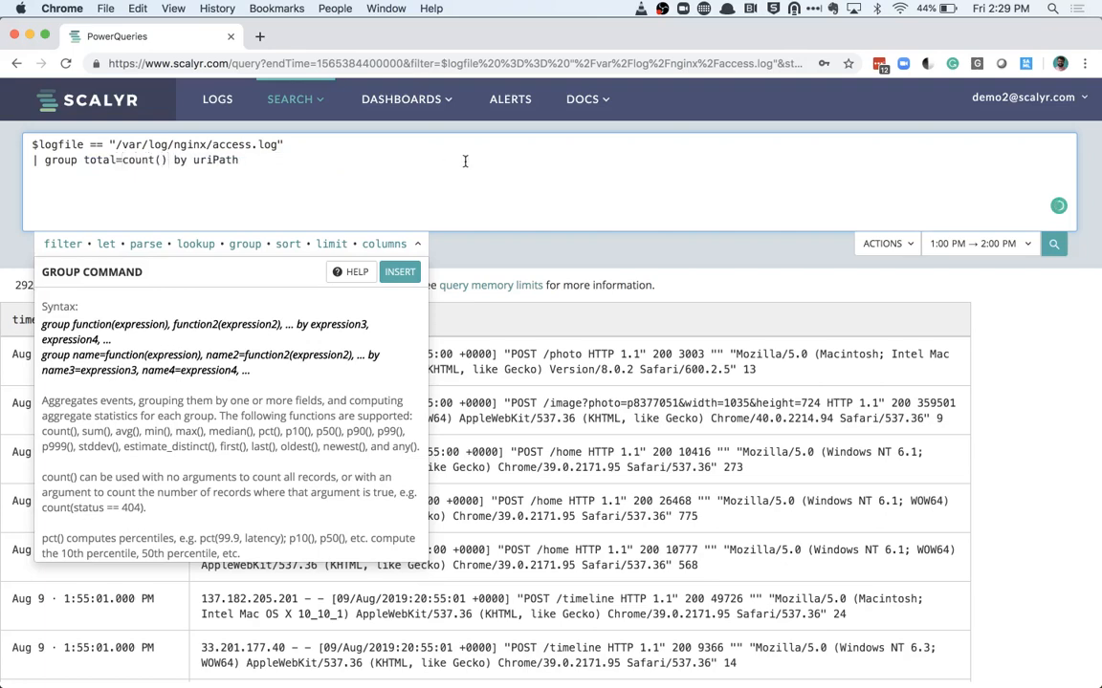
click(1053, 243)
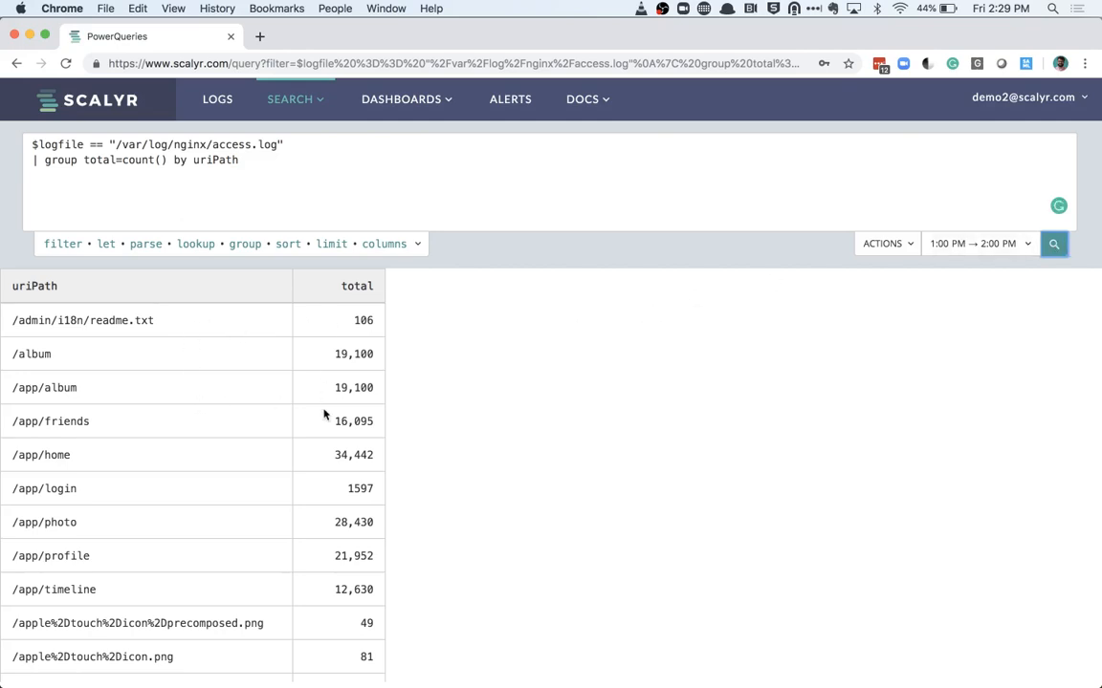
Replace the group command with one computing total, clientErrors (status 400 to 499) and serverErrors (status 500 to 599) by uriPath, run it and review the results
click(295, 165)
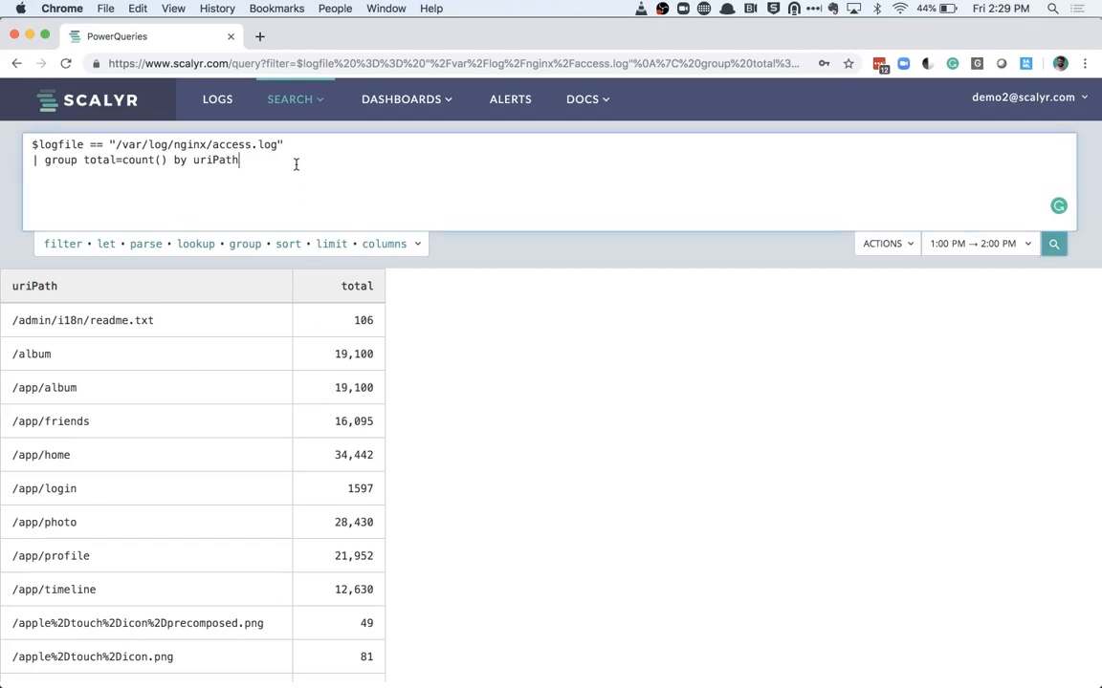
drag(295, 165, 32, 164)
text(| group total = count(),         clientErrors = count(status >= 400 && status <= 499),         serverErrors = count(status >= 500 && status <= 599)         by uriPath)
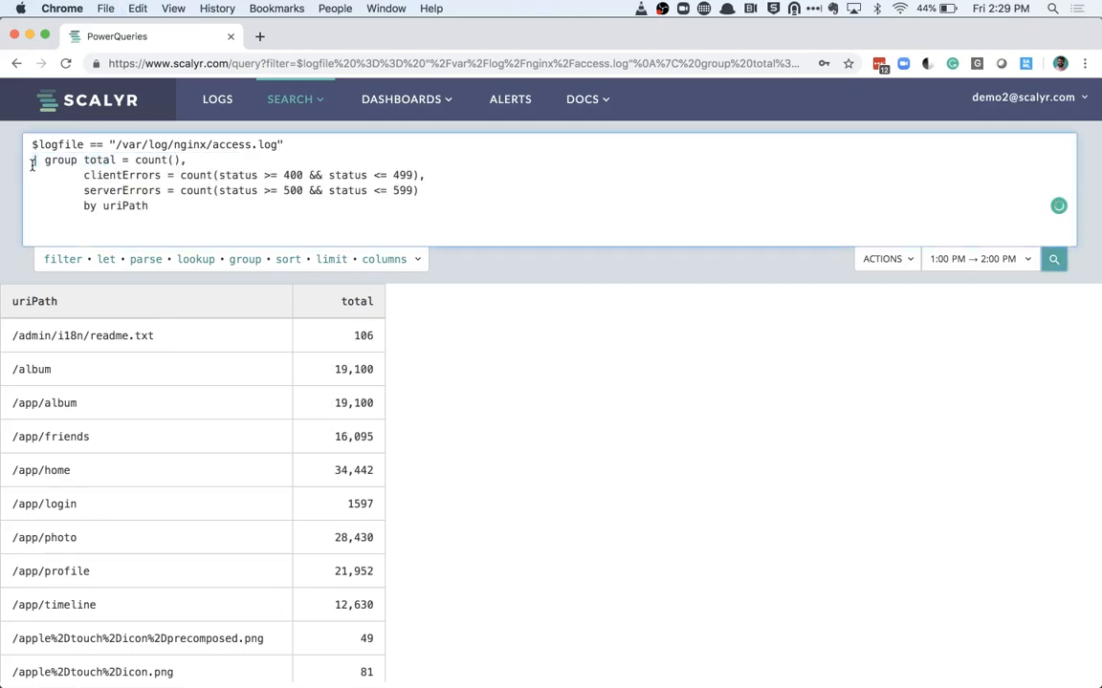
key(Return)
click(1053, 259)
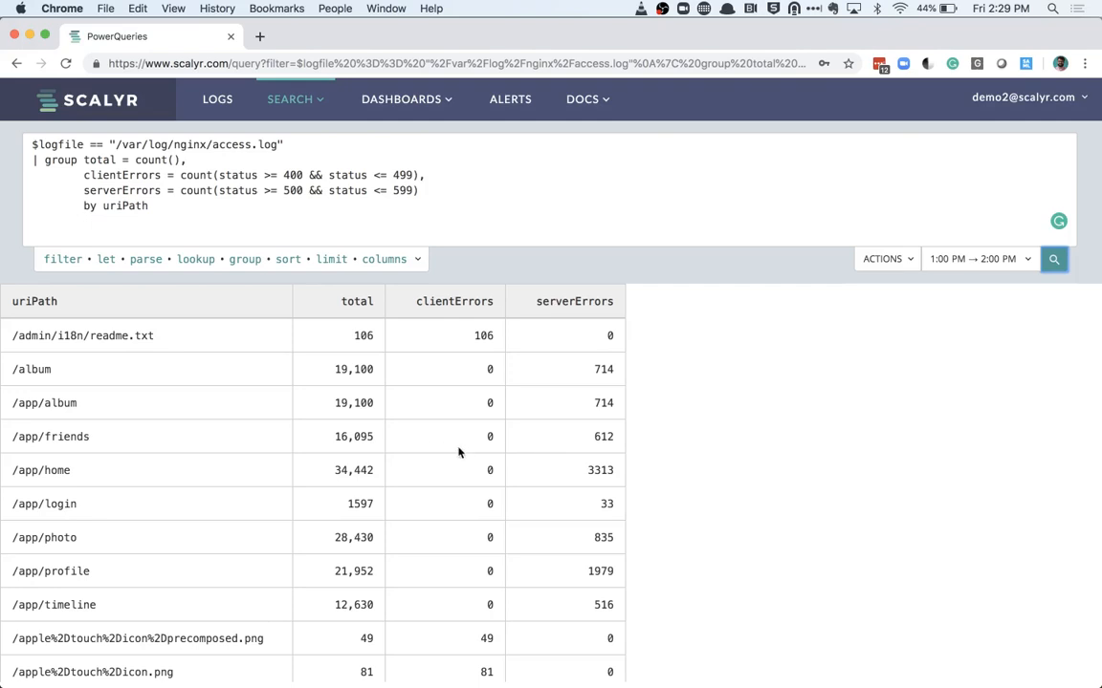
scroll(426, 492, down, 1)
scroll(427, 492, down, 4)
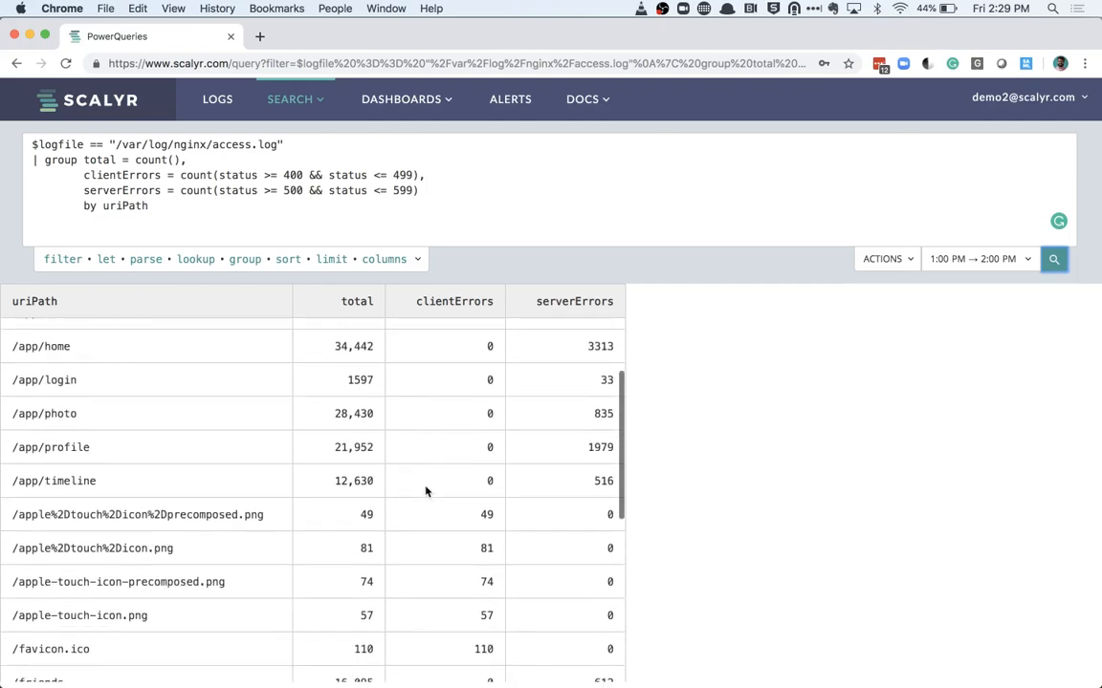
scroll(426, 491, down, 2)
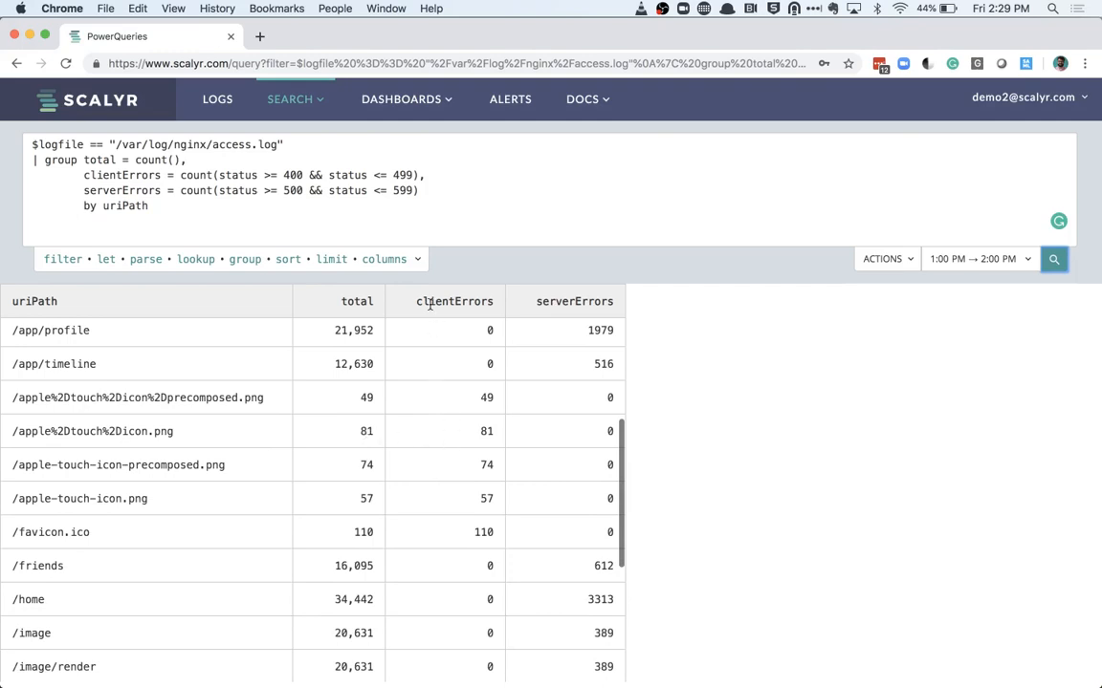
Append "| sort -total" and "| limit 5" to the query and run it for the five most requested paths
click(405, 228)
text(| )
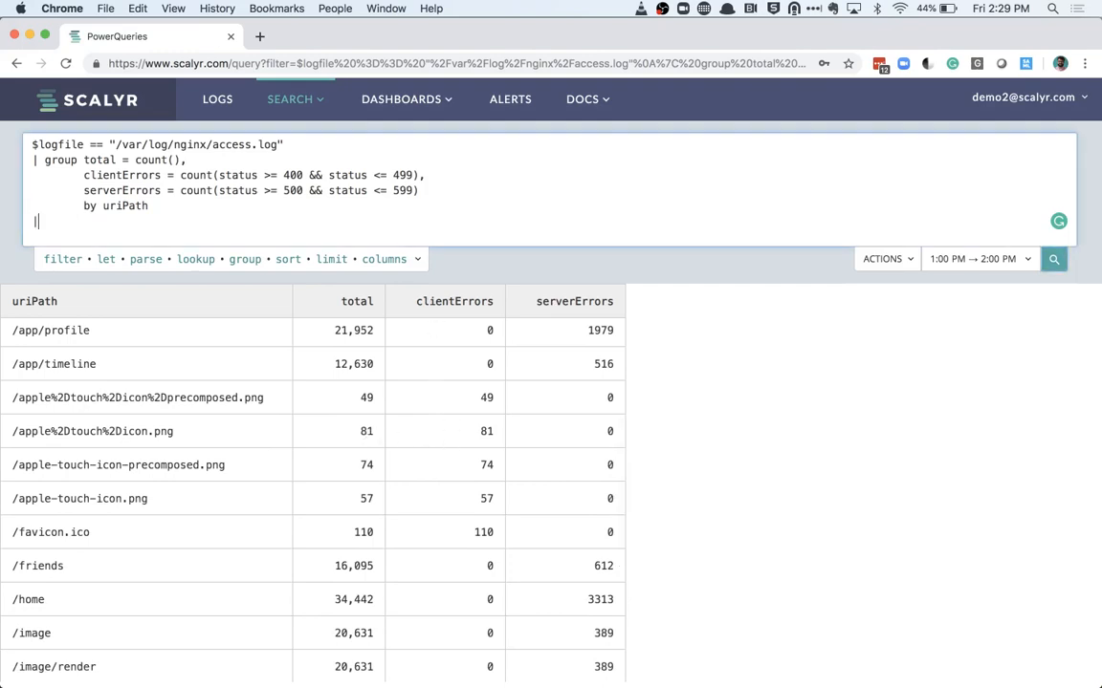
text(sort -total)
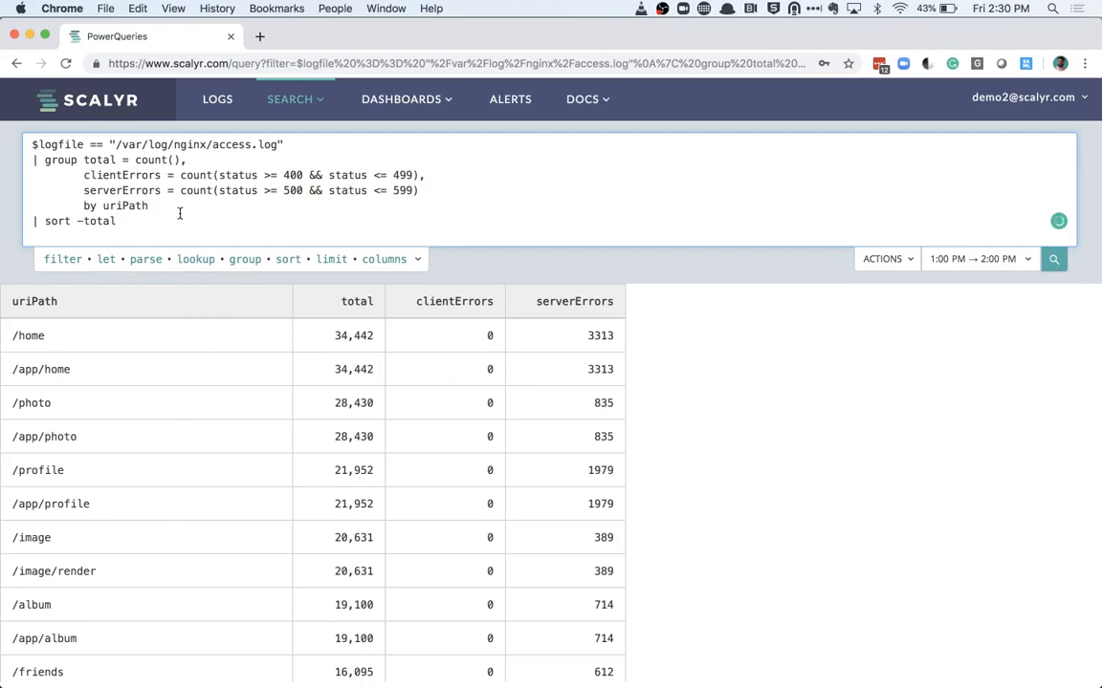
key(Return)
text(|)
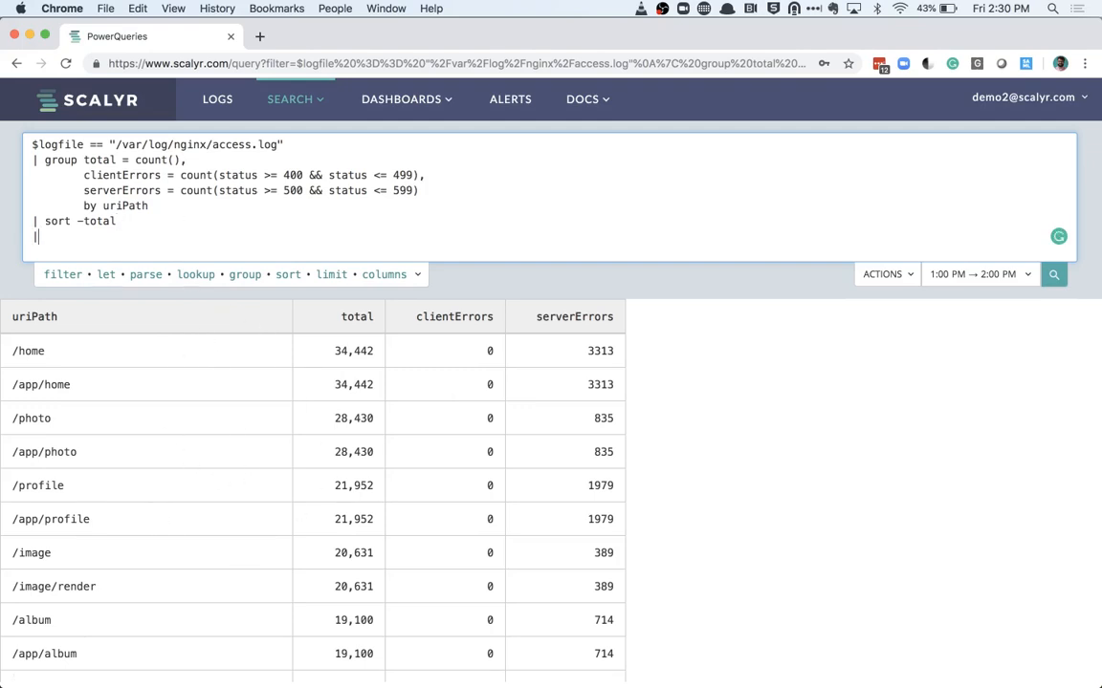
text( limit 5)
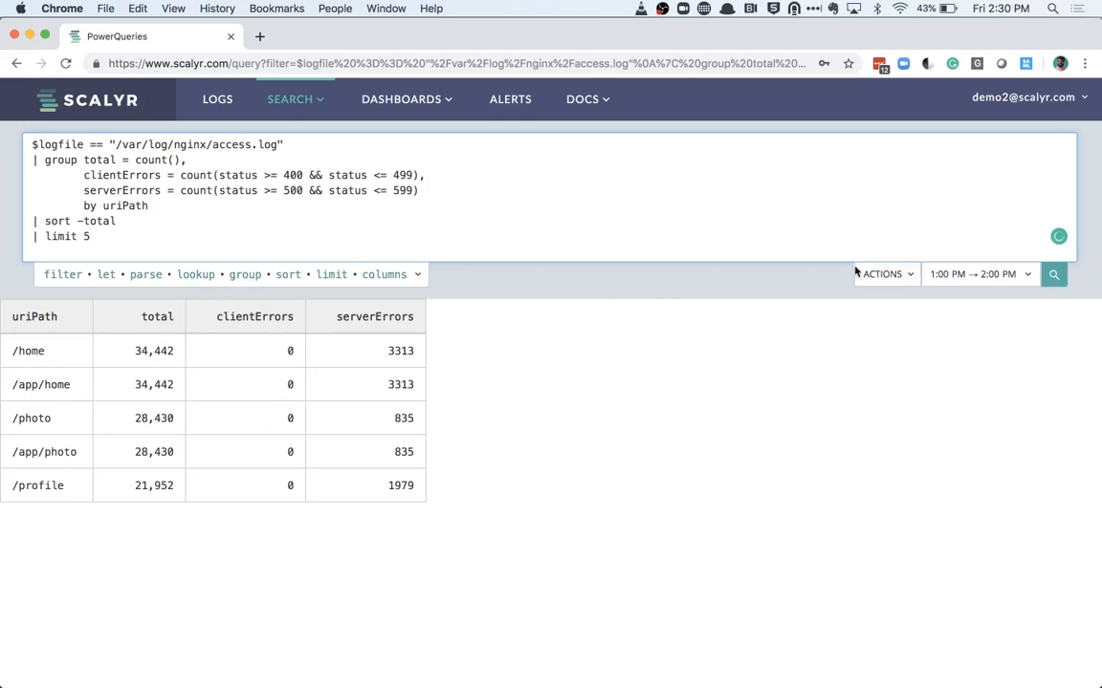
Review the available save, download and sharing actions for the query and the lists of saved and shared searches
click(878, 276)
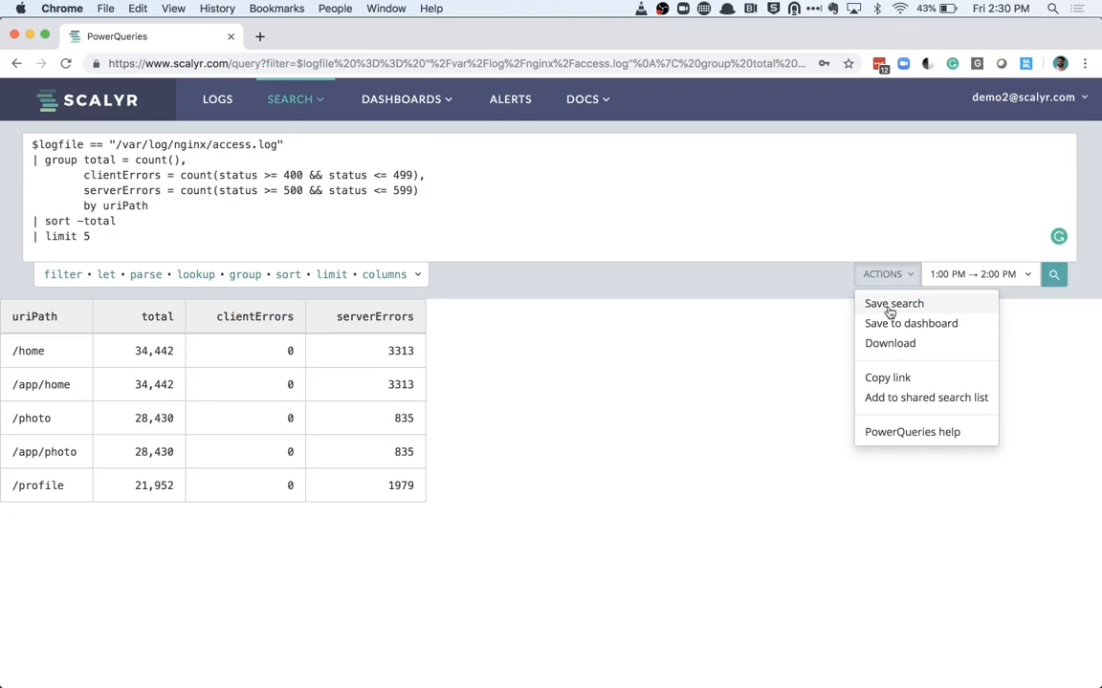
click(266, 103)
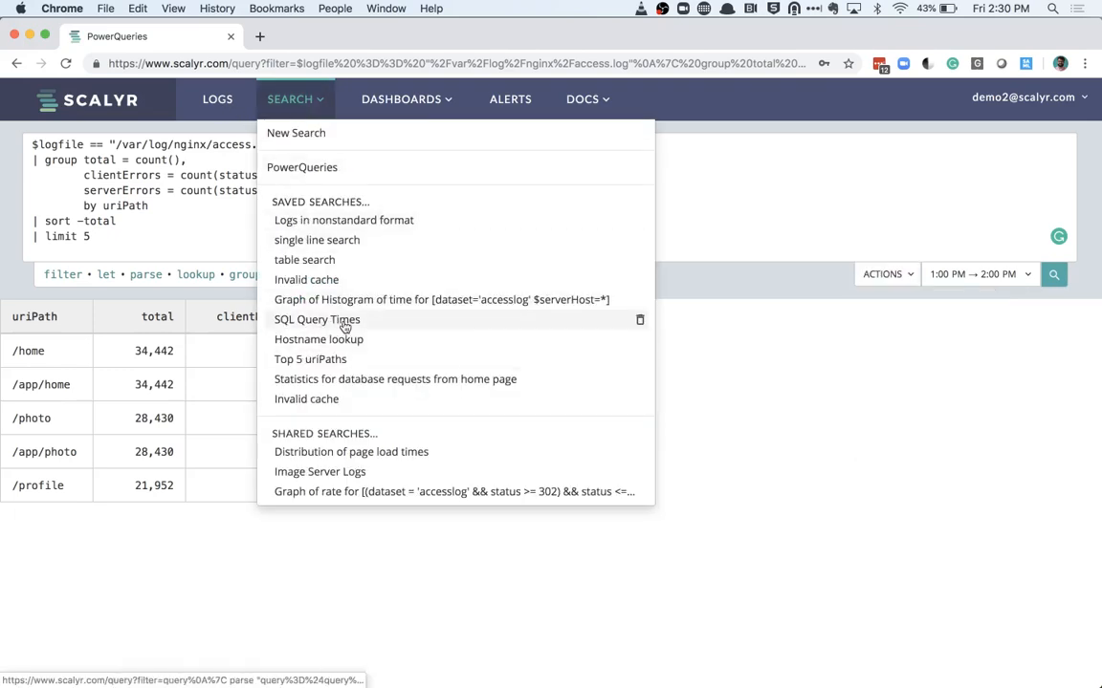
click(877, 276)
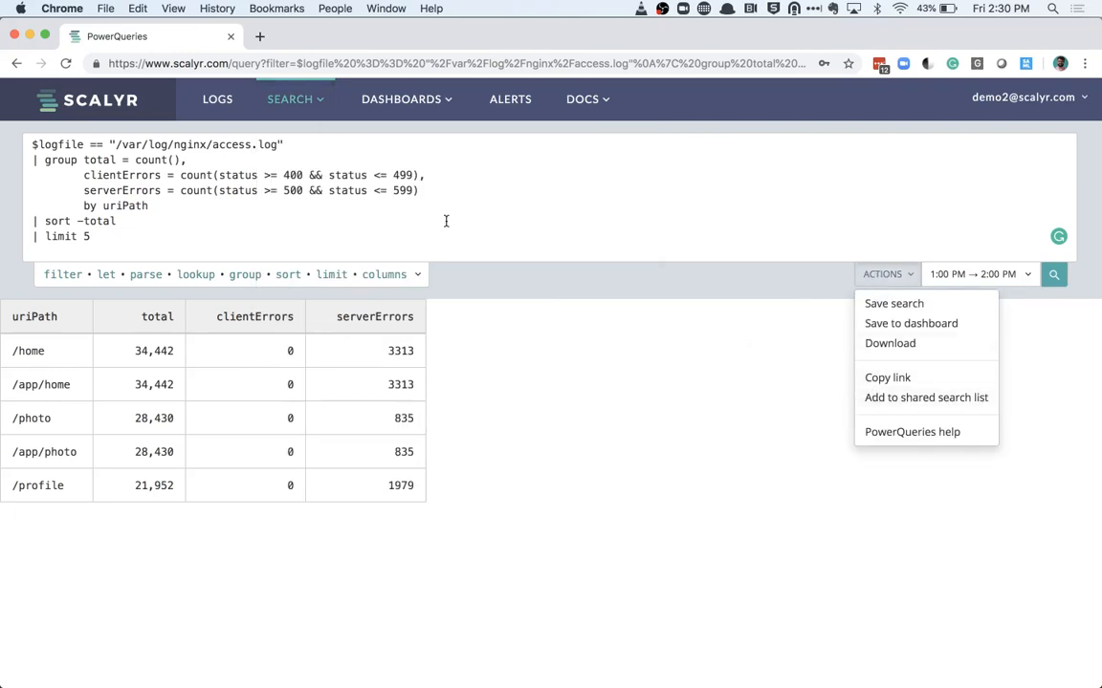
click(284, 104)
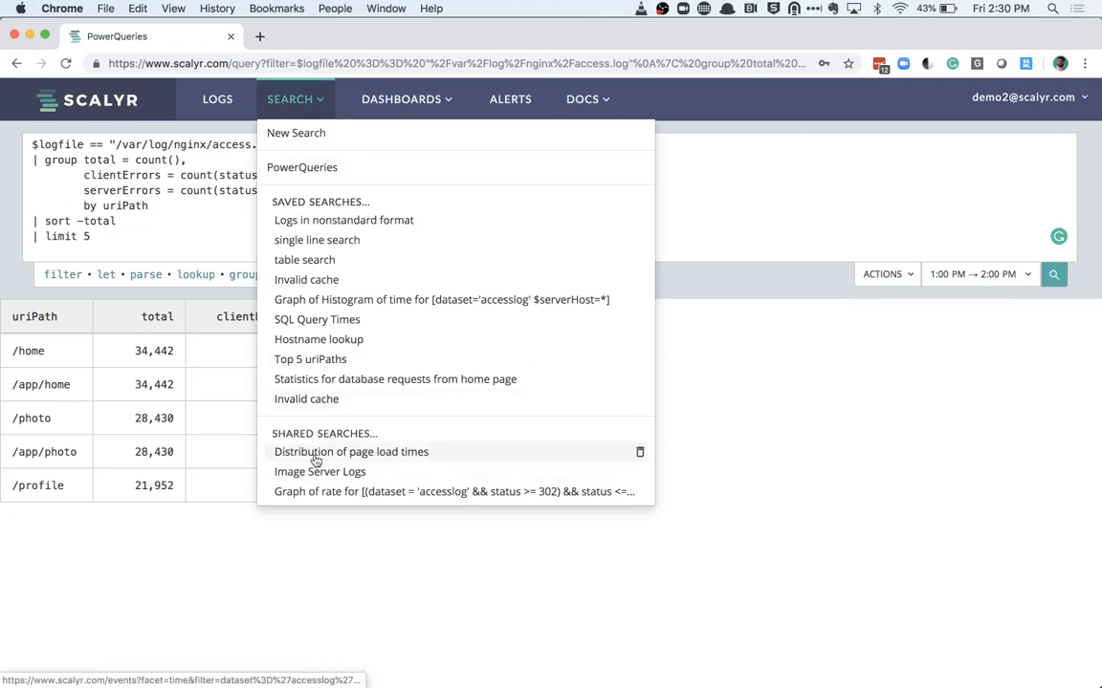
click(730, 334)
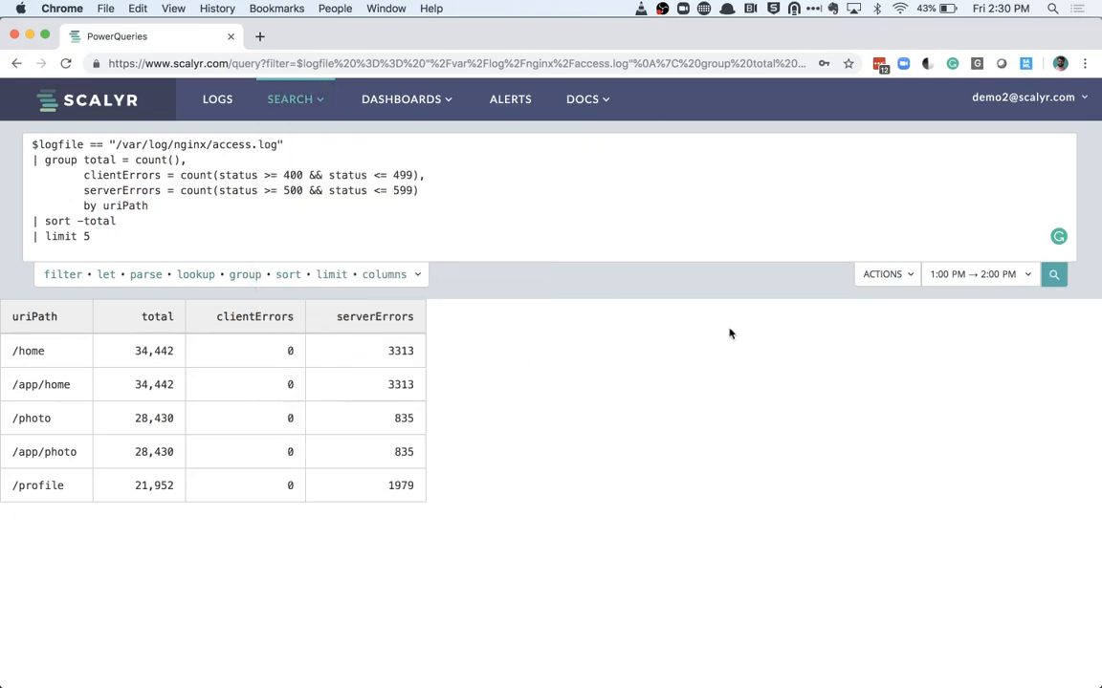
click(878, 275)
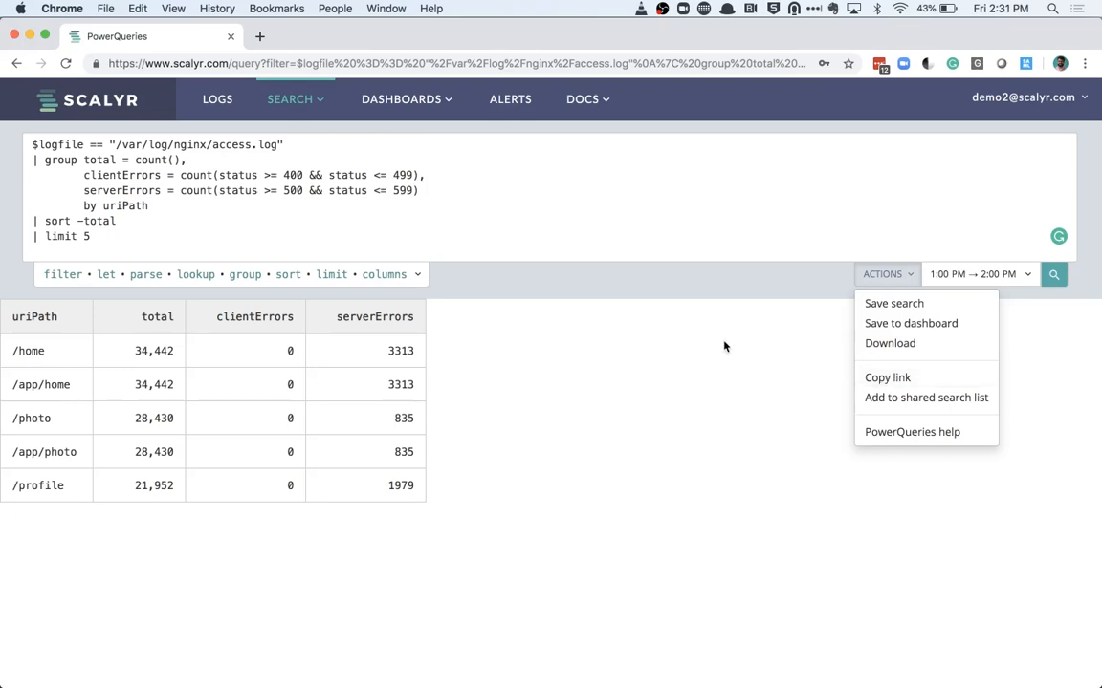
click(699, 345)
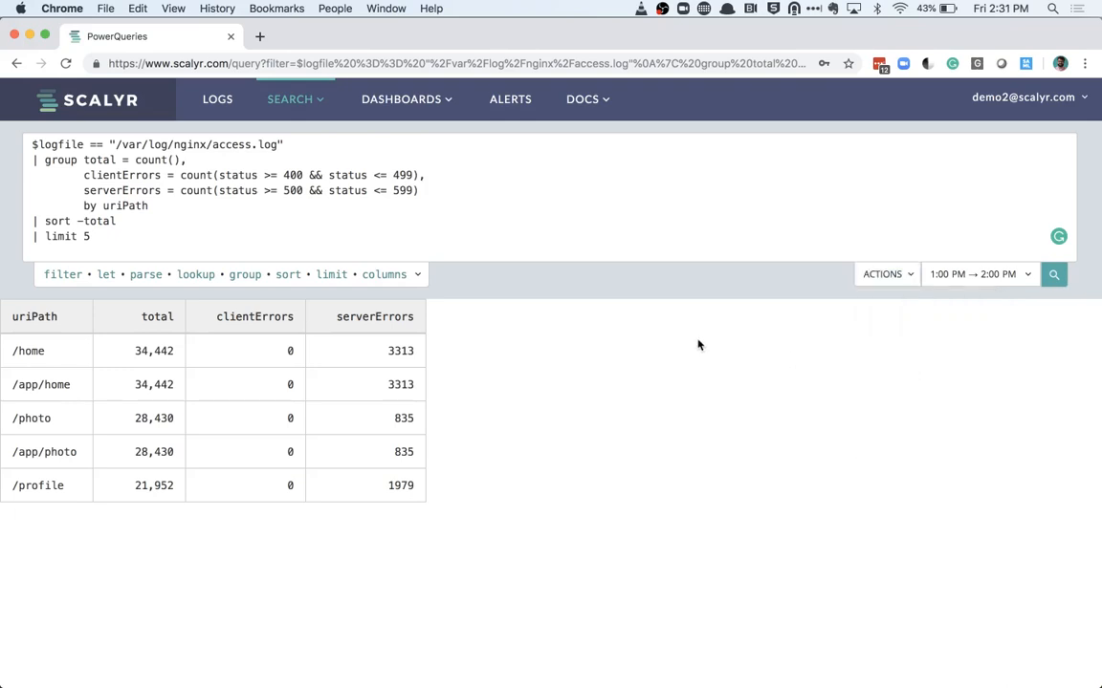